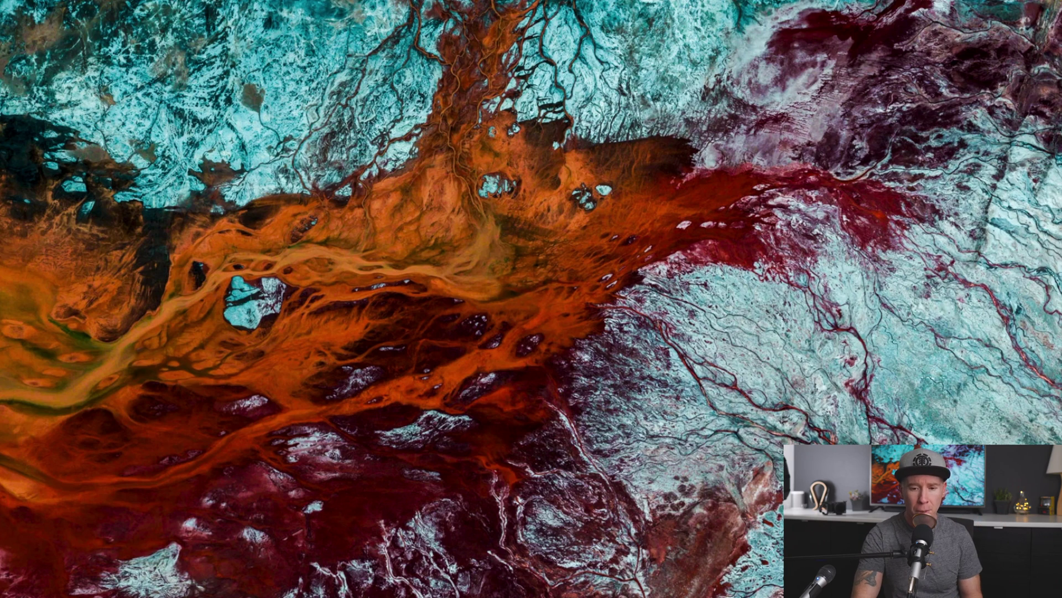
Launch Audio MIDI Setup from Spotlight and select the empty Aggregate Device.
key(super+space)
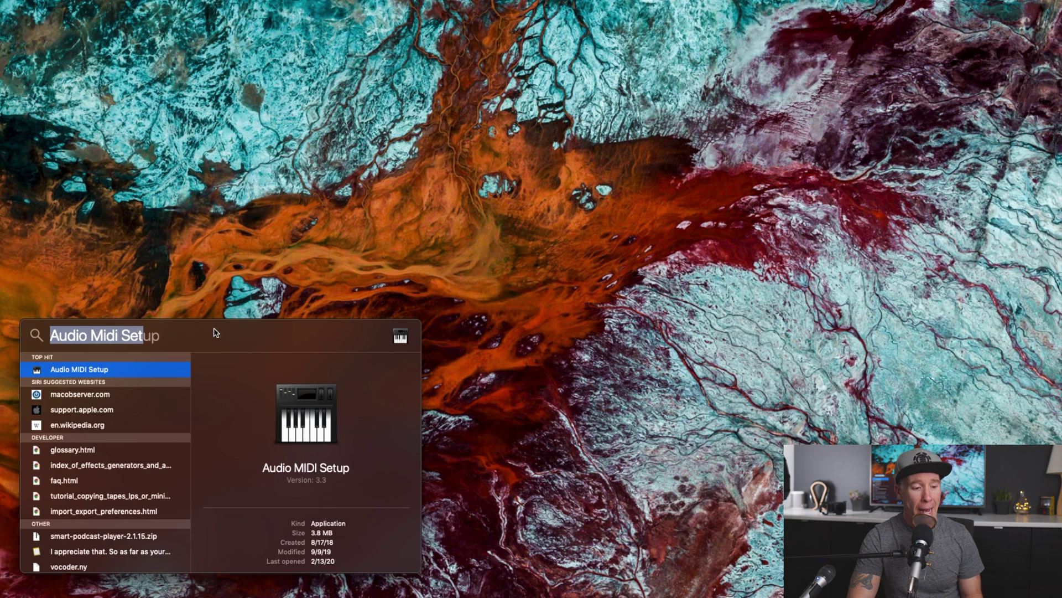
click(98, 369)
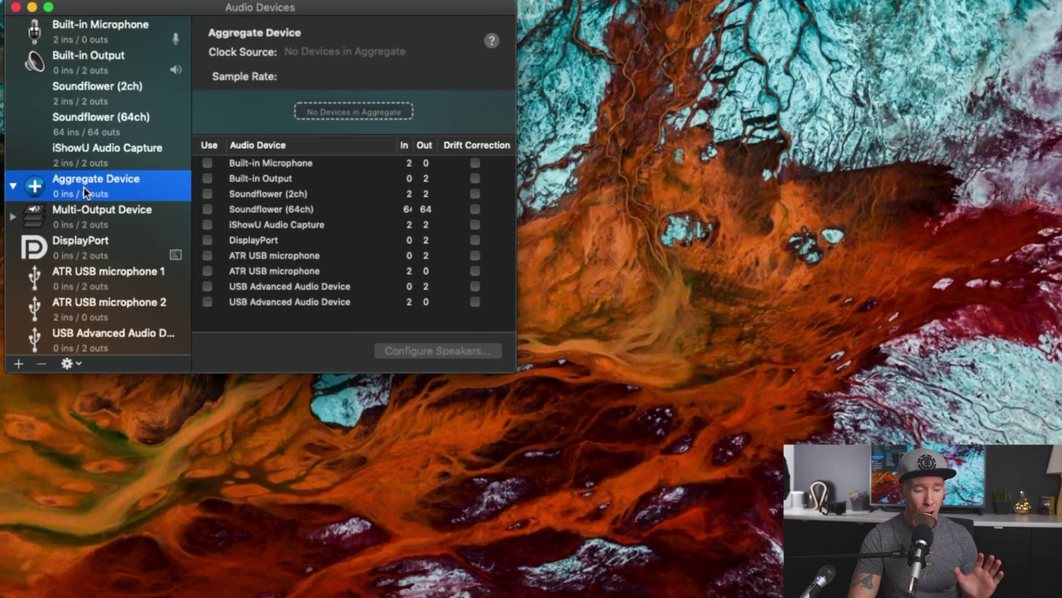
scroll(121, 329, down, 3)
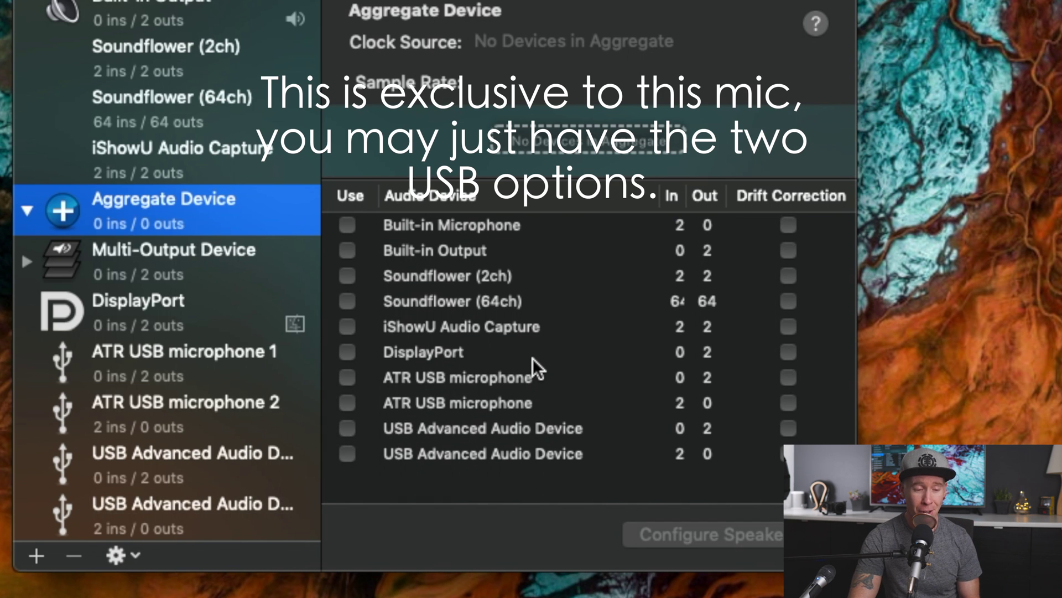
Add both ATR USB microphone and USB Advanced Audio Device entries to the aggregate, with drift correction.
click(350, 407)
scroll(349, 409, down, 3)
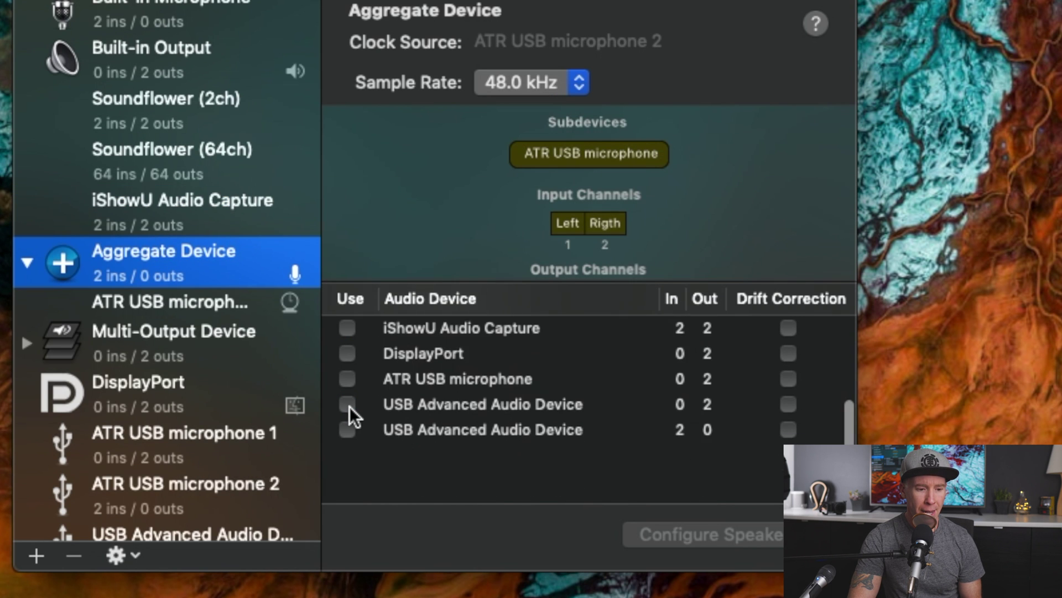
click(346, 438)
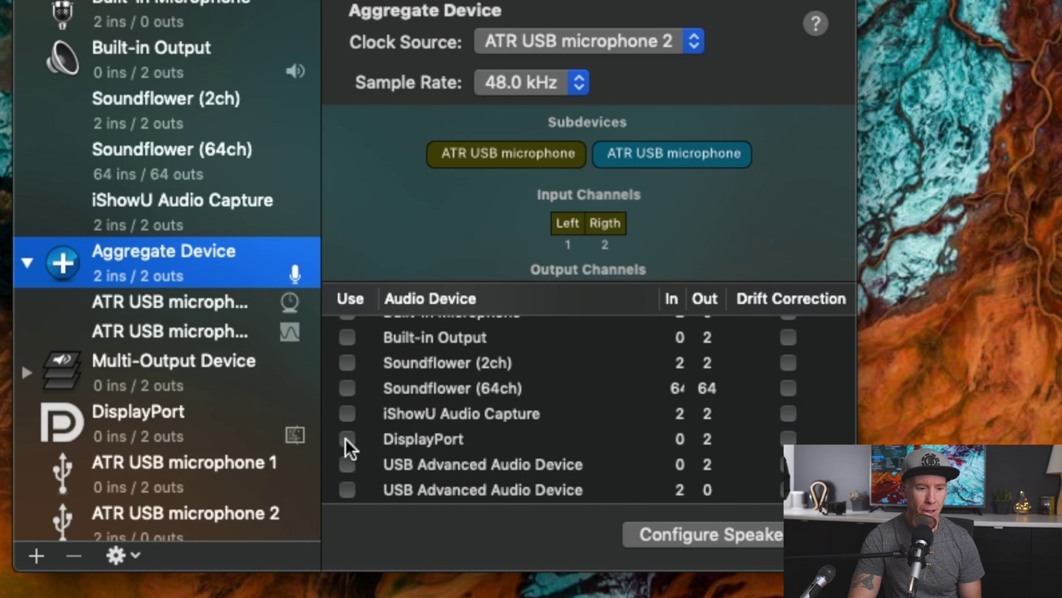
click(347, 488)
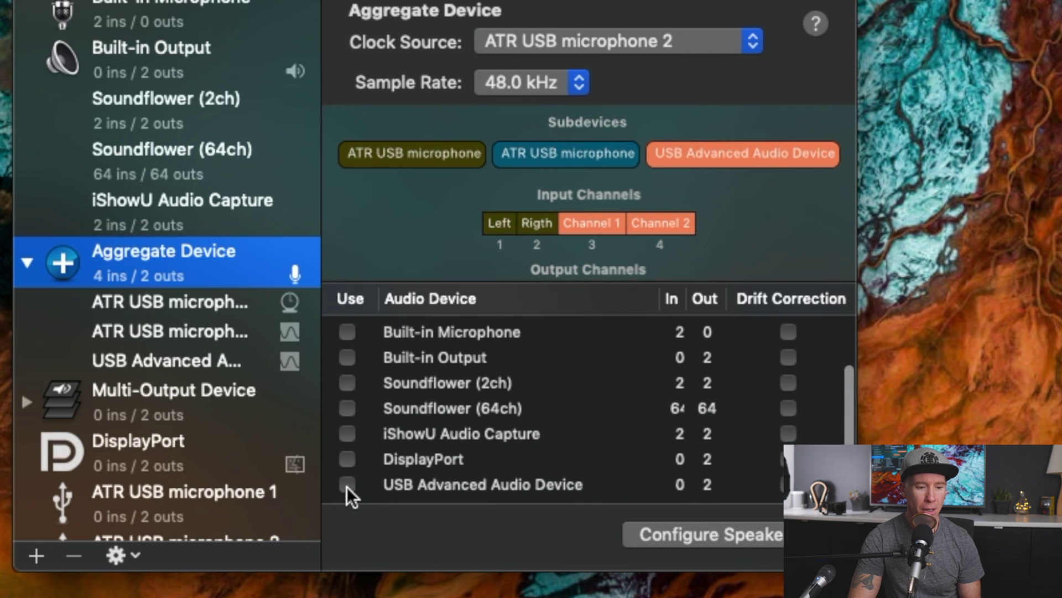
click(347, 492)
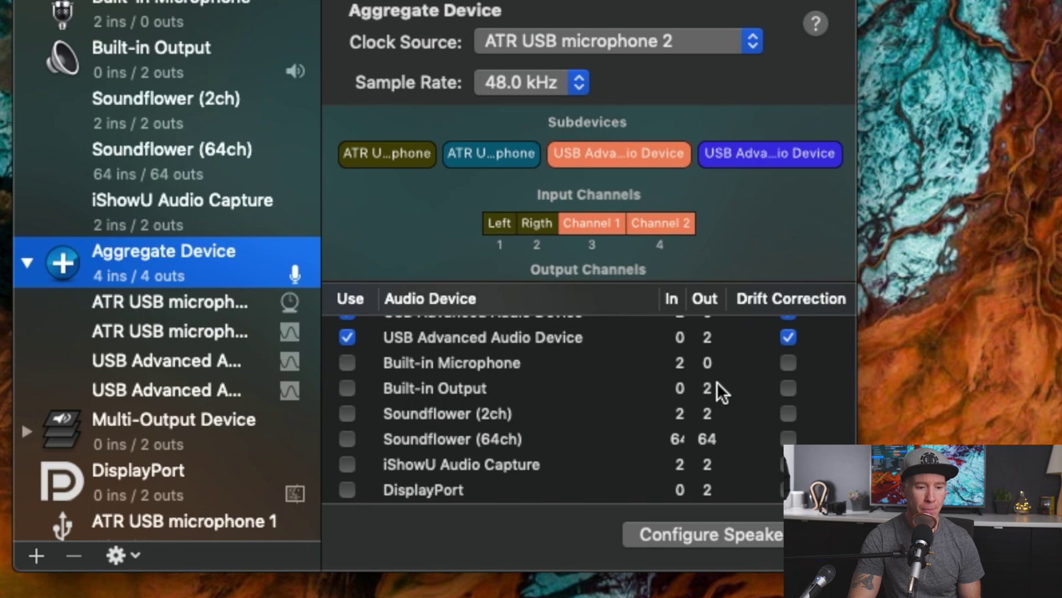
scroll(718, 382, up, 3)
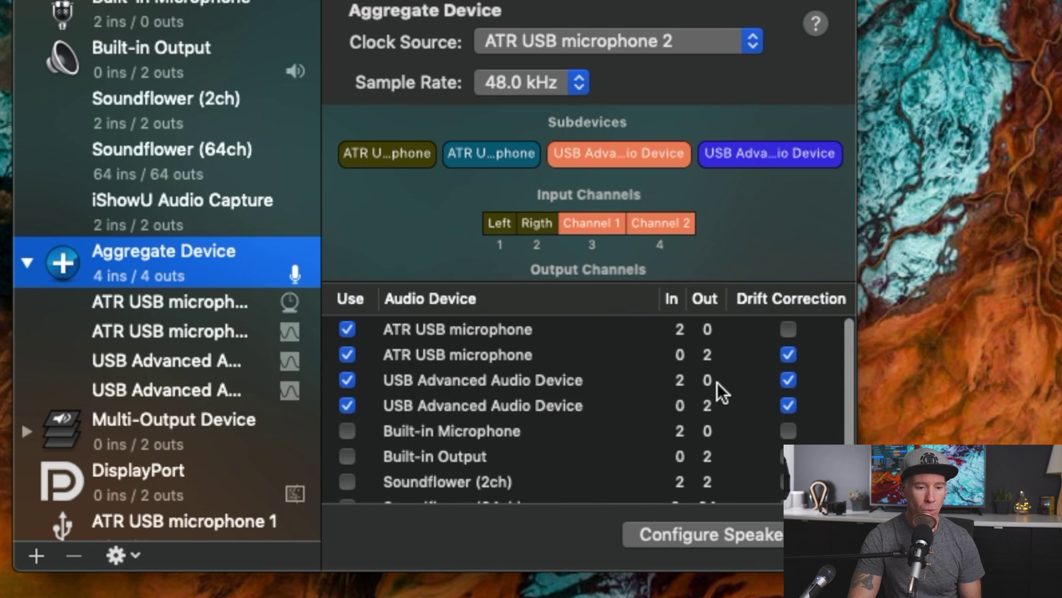
click(790, 328)
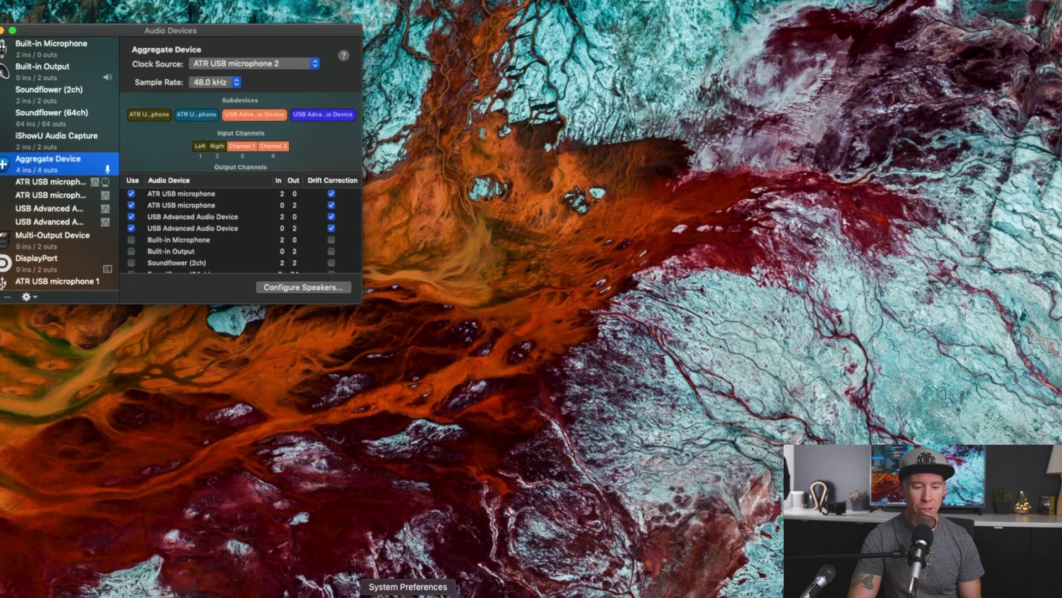
Show System Preferences' Sound pane on the Output tab, positioned beside Audio Devices.
click(408, 592)
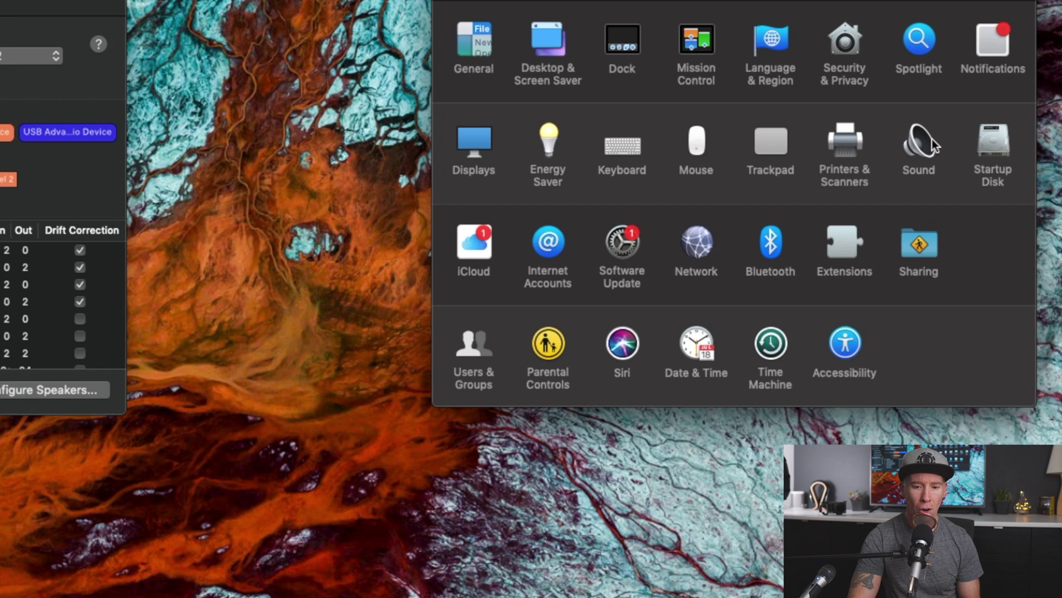
click(932, 138)
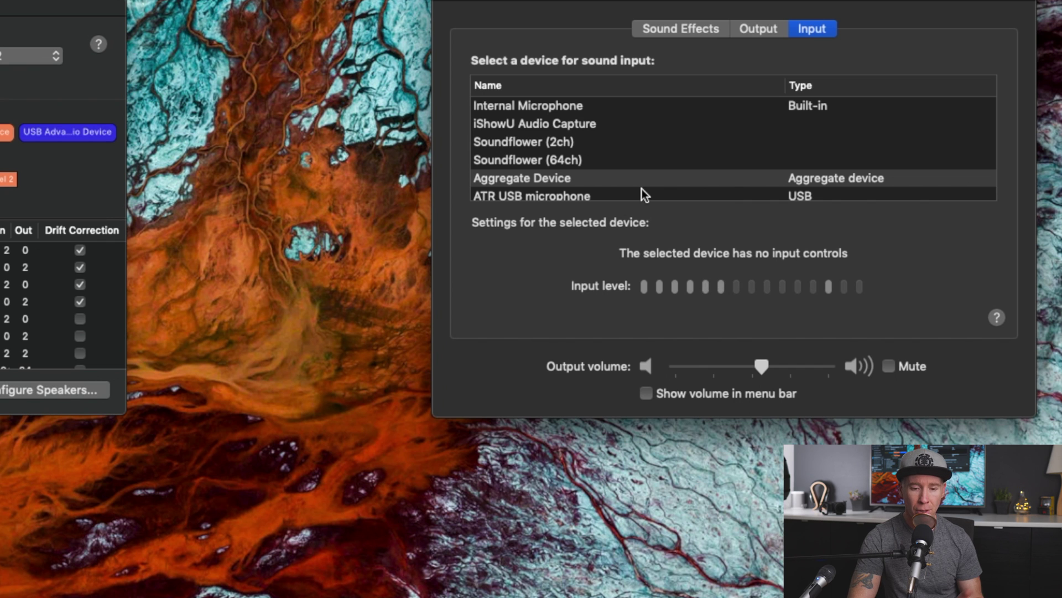
click(769, 30)
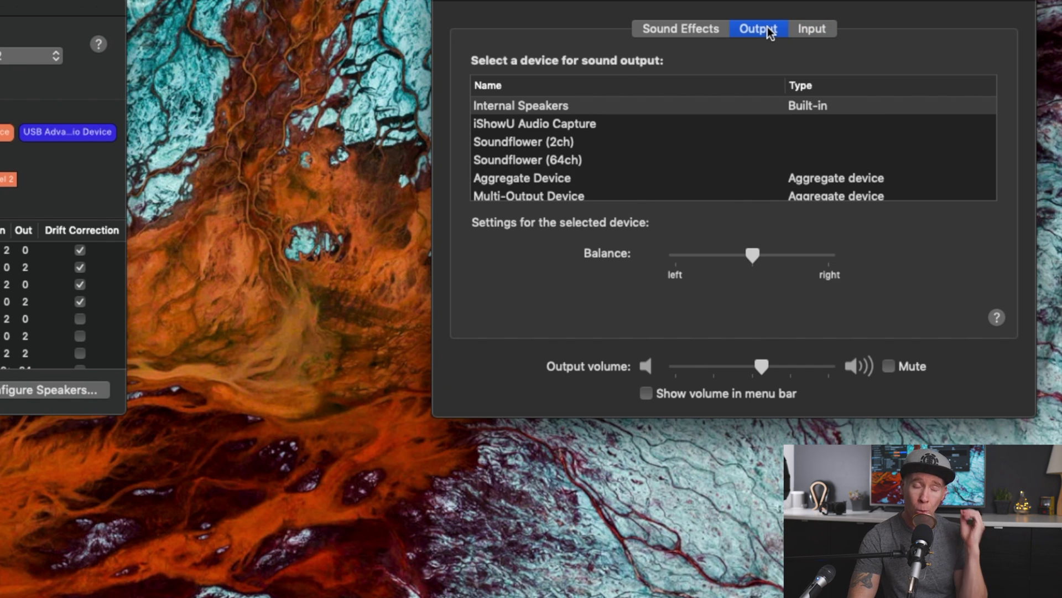
drag(695, 0, 436, 17)
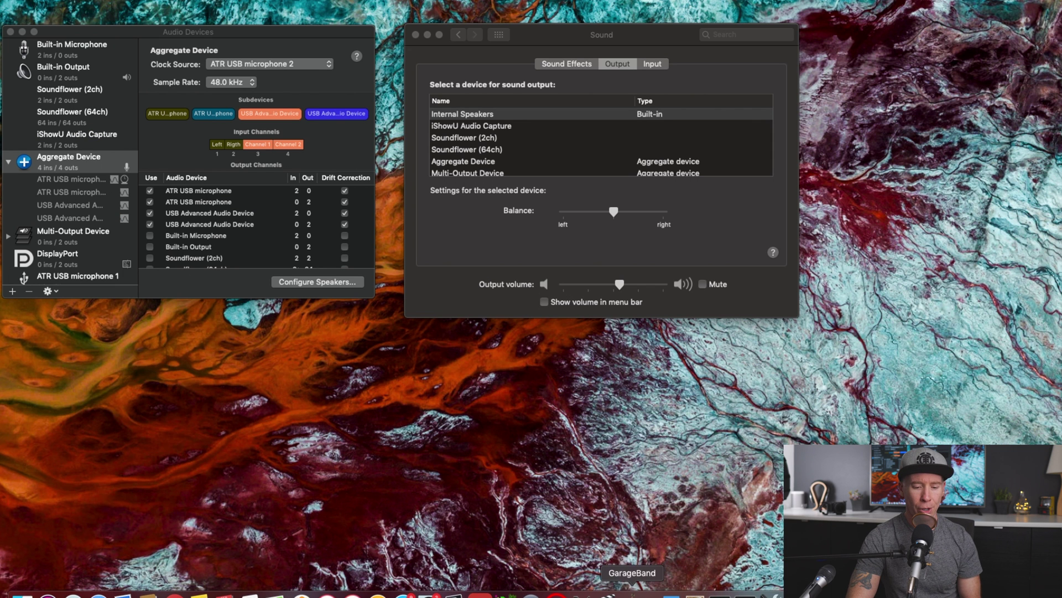
Start a new empty GarageBand project with the audio track input set to Input 1 + 2.
click(632, 593)
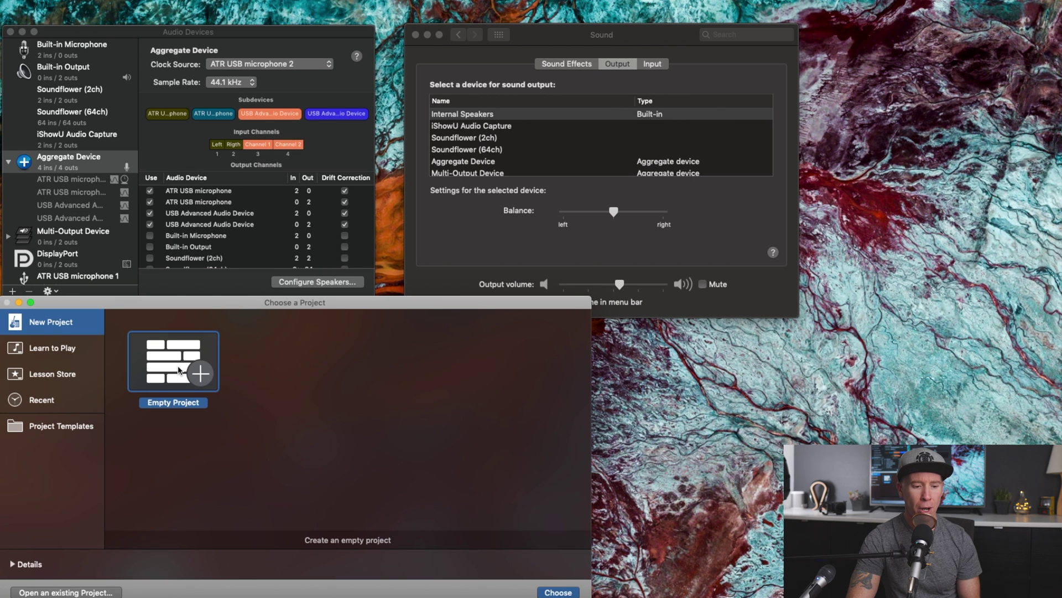
click(563, 592)
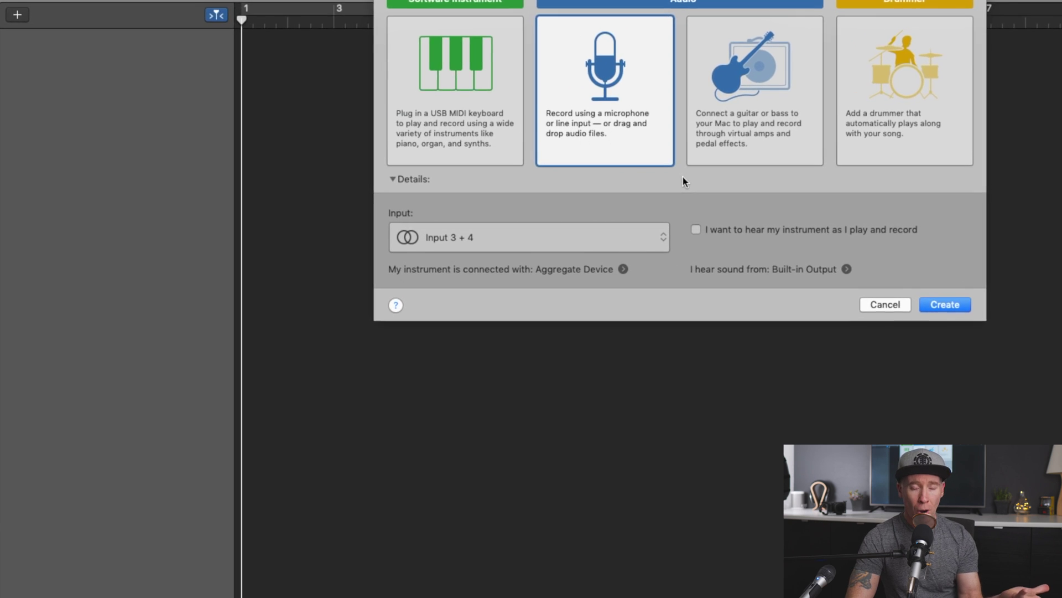
click(498, 233)
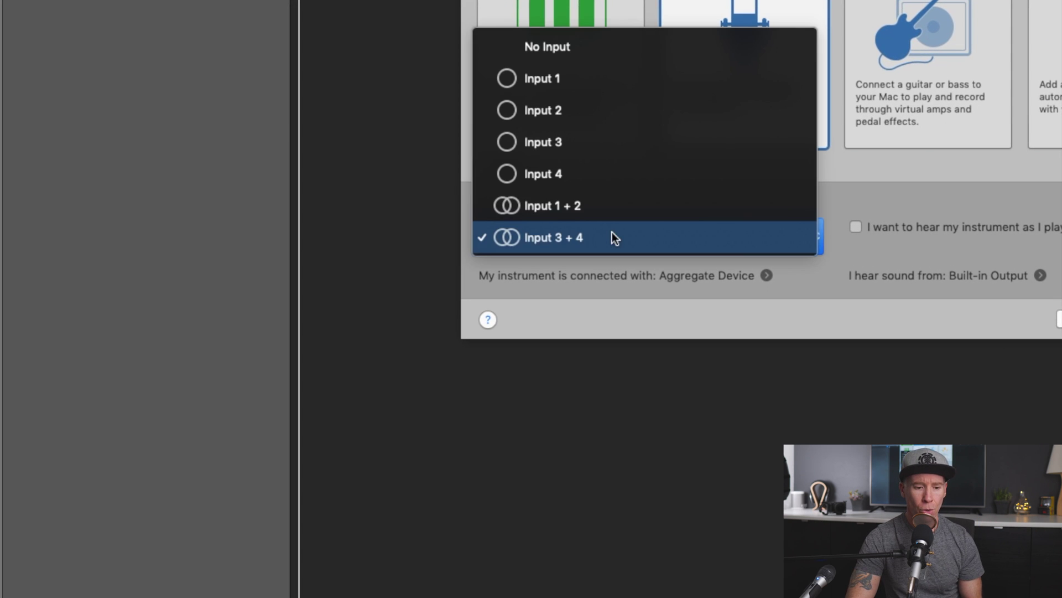
click(611, 216)
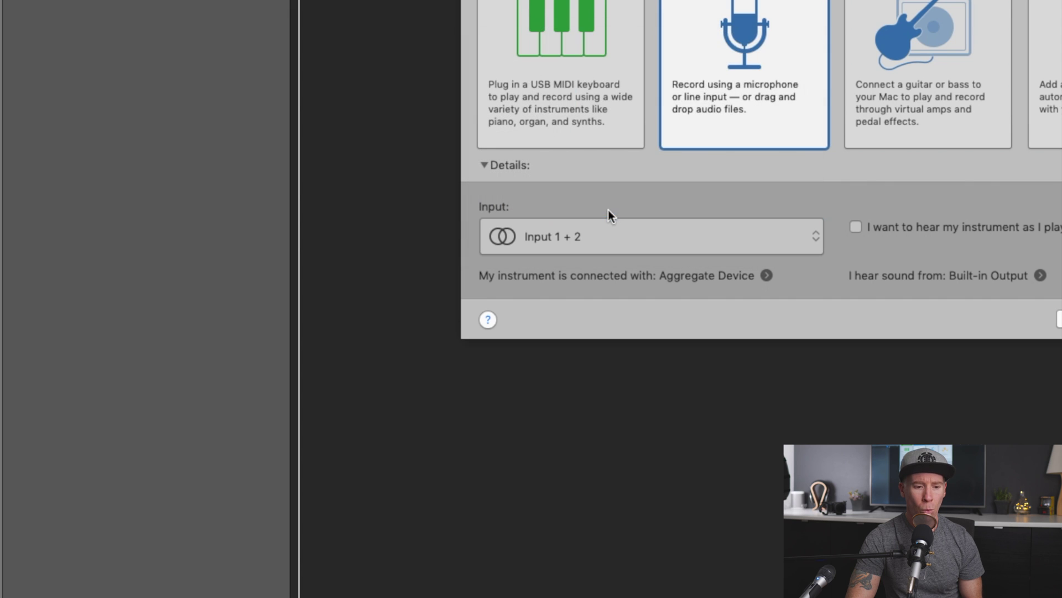
Keep Built-in Output as the output device in Audio/MIDI preferences.
click(767, 276)
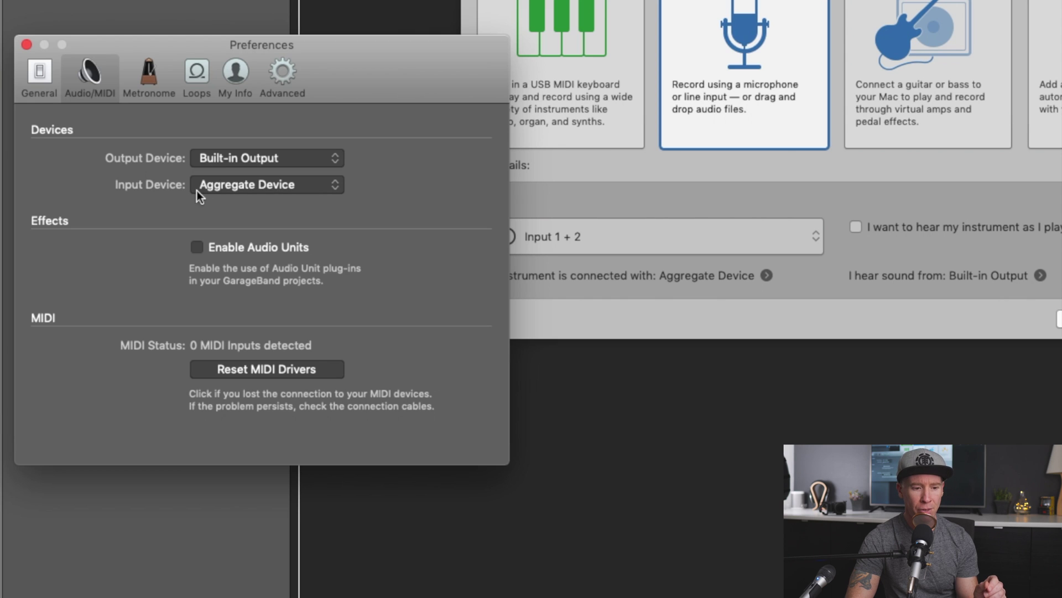
click(303, 160)
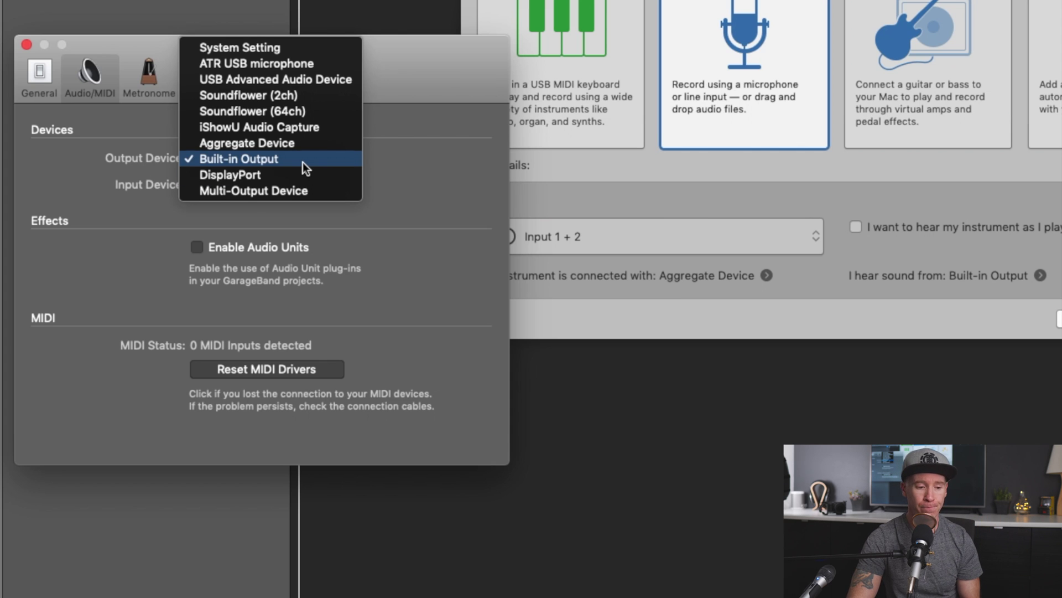
click(243, 159)
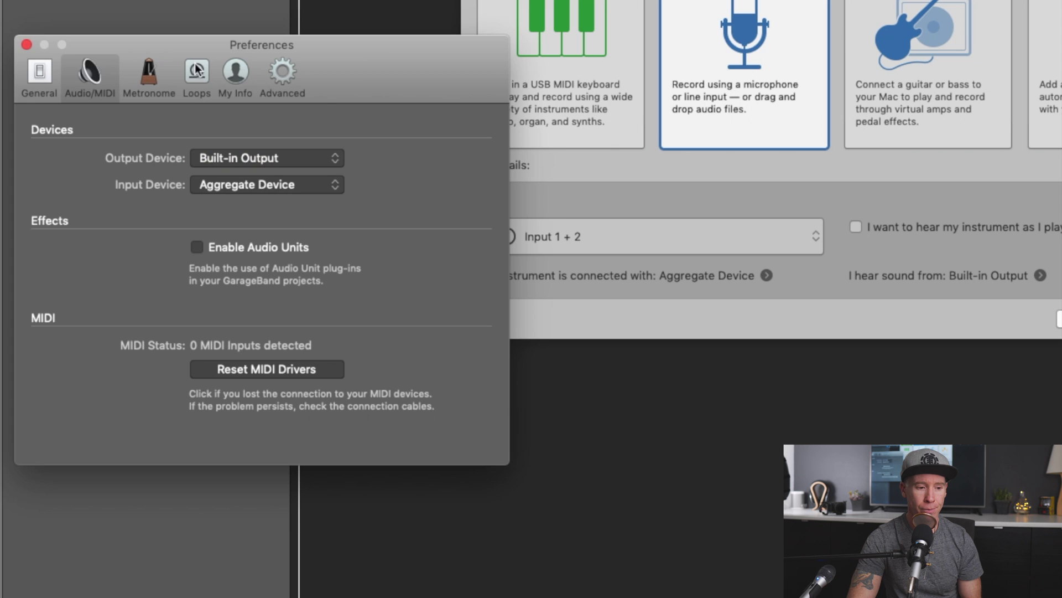
click(26, 45)
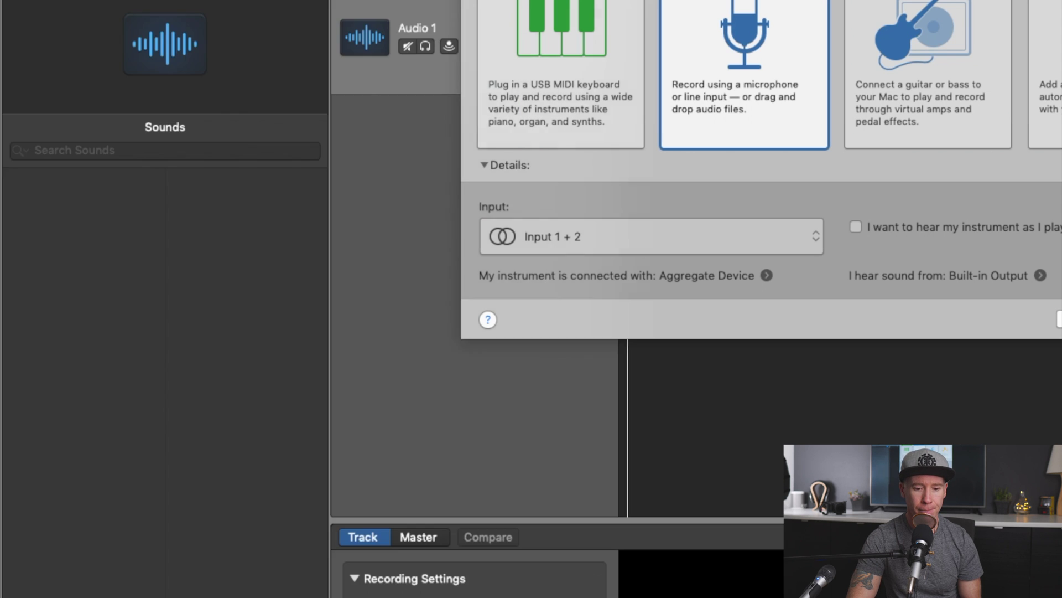
Create Audio 1, then add Audio 2 on Input 3 + 4 and lower its volume.
key(Return)
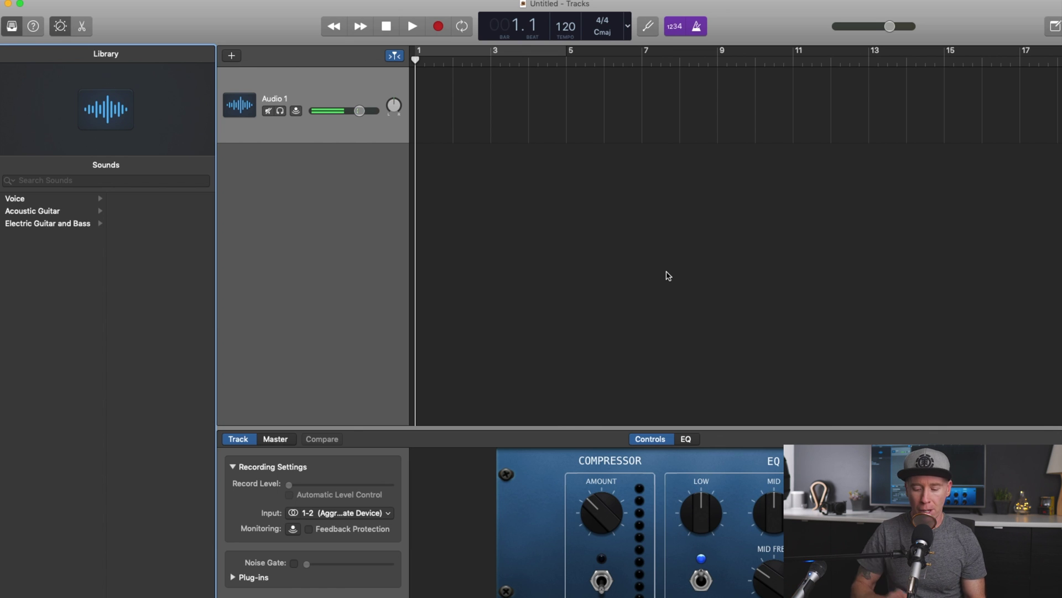
click(234, 56)
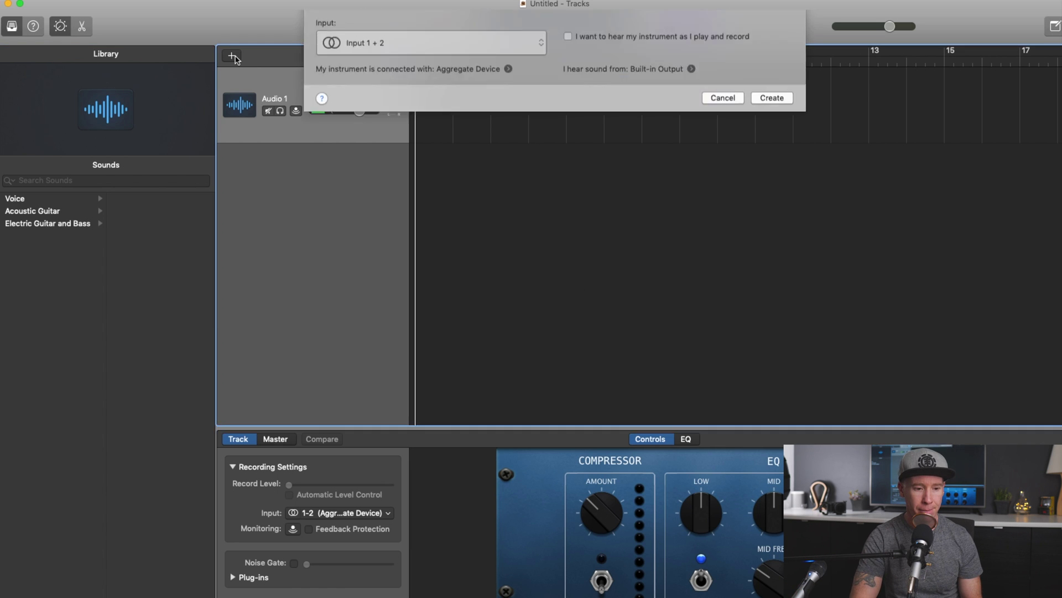
click(497, 241)
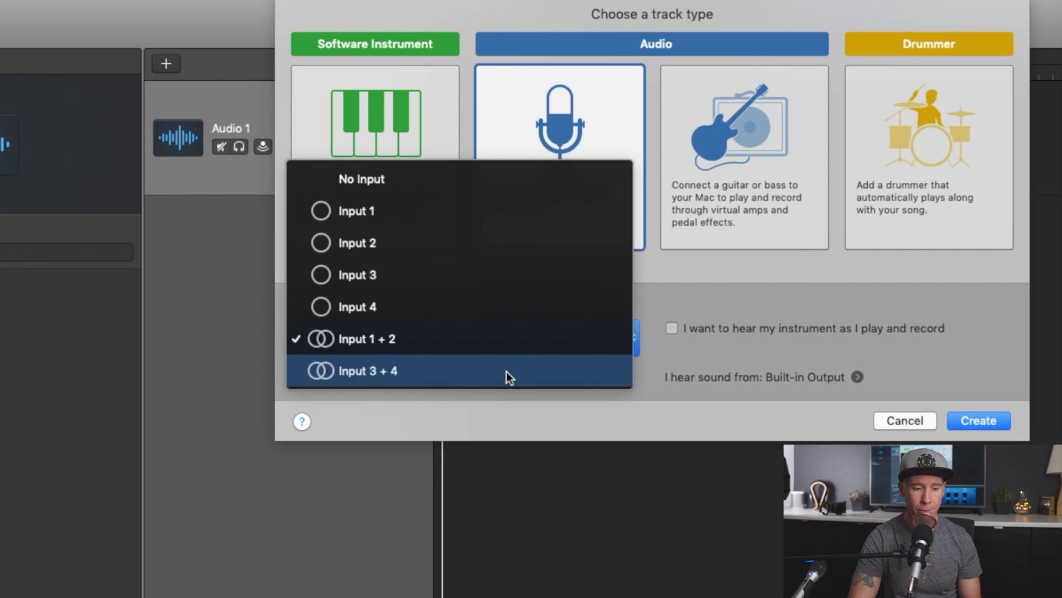
click(506, 370)
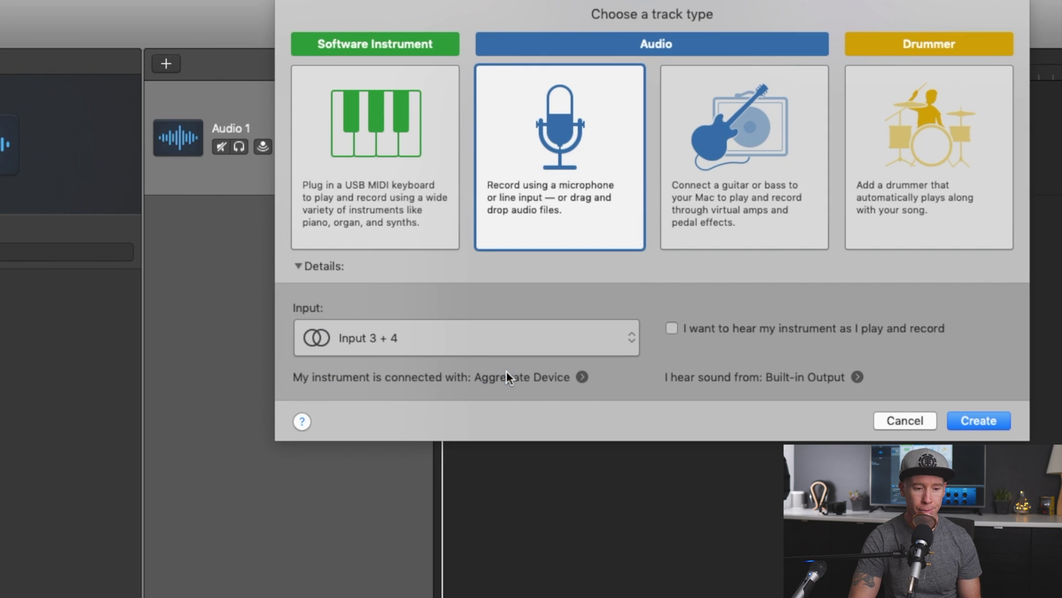
click(985, 419)
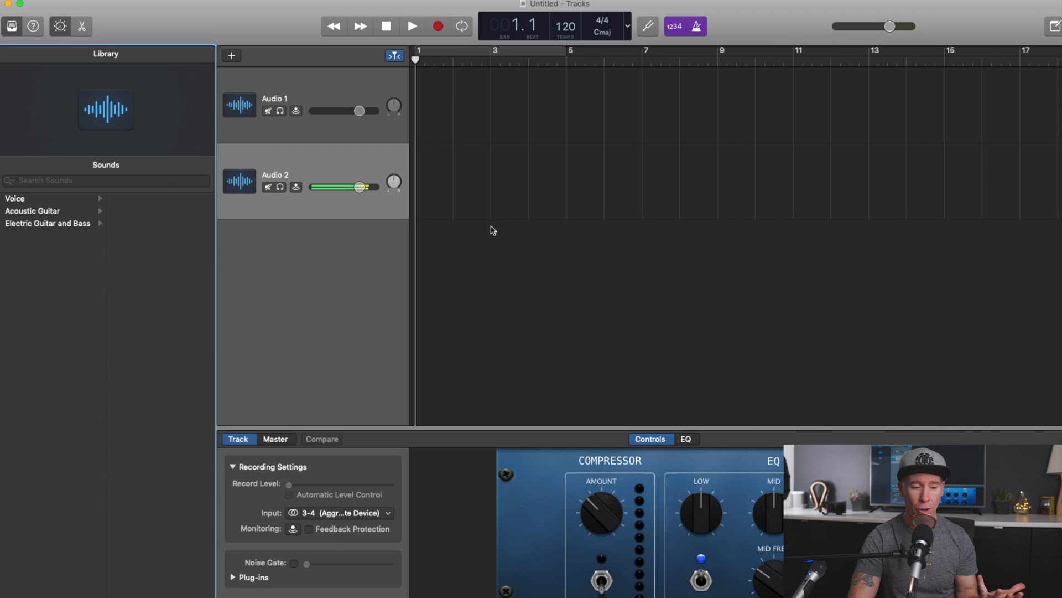
drag(360, 187, 342, 187)
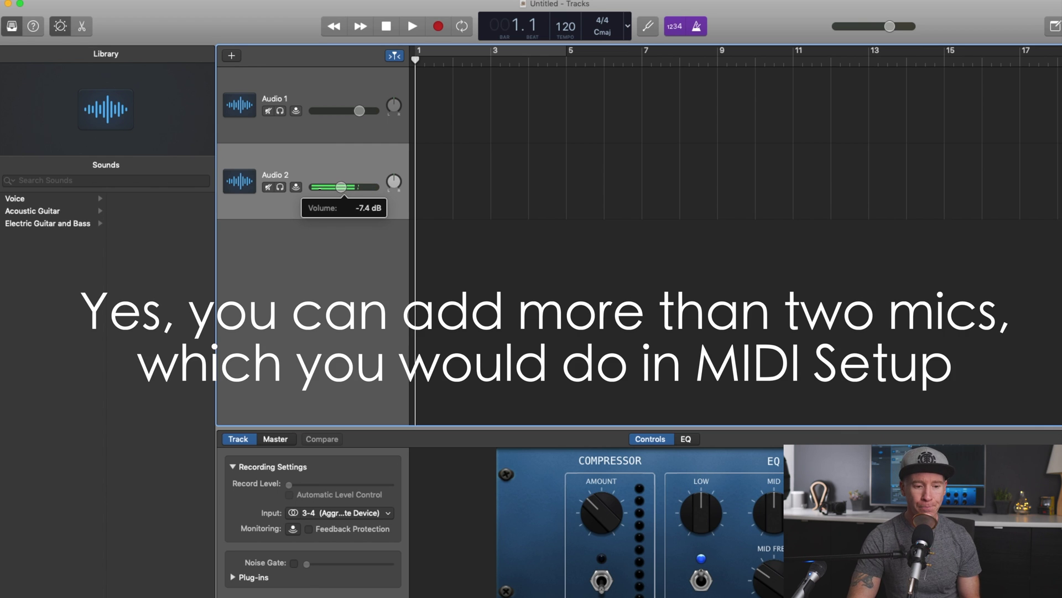
Set Audio 2 to about -6.6 dB, show record-enable buttons in the headers, and arm both tracks.
drag(322, 187, 337, 187)
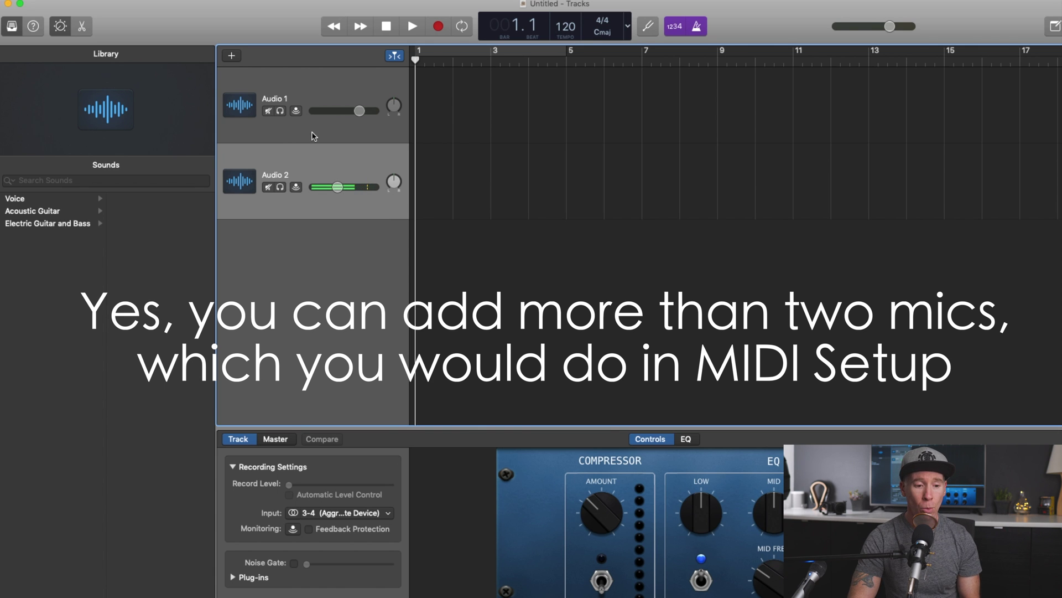
right_click(314, 208)
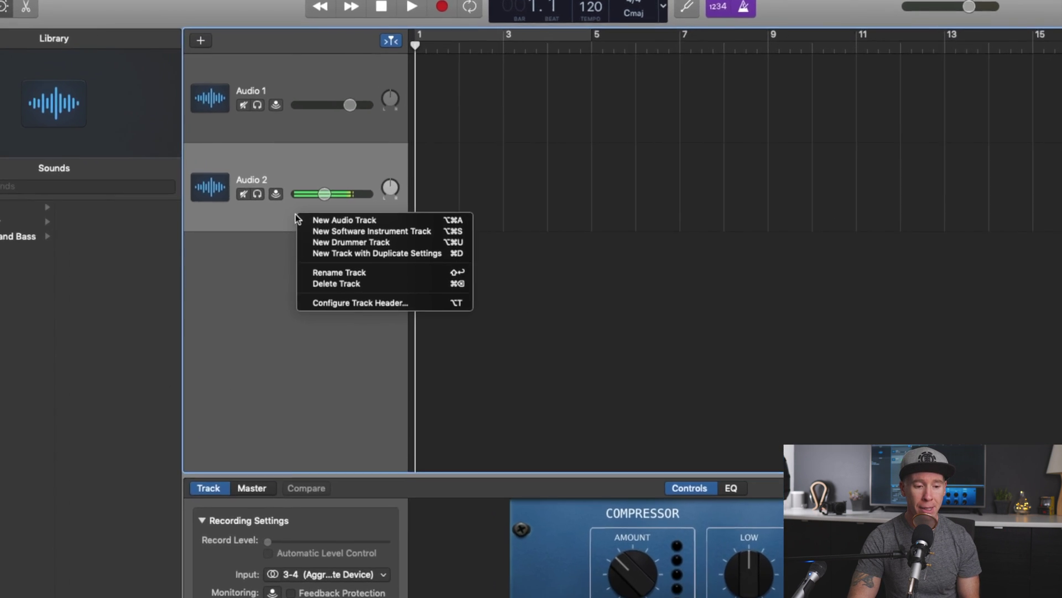
click(355, 360)
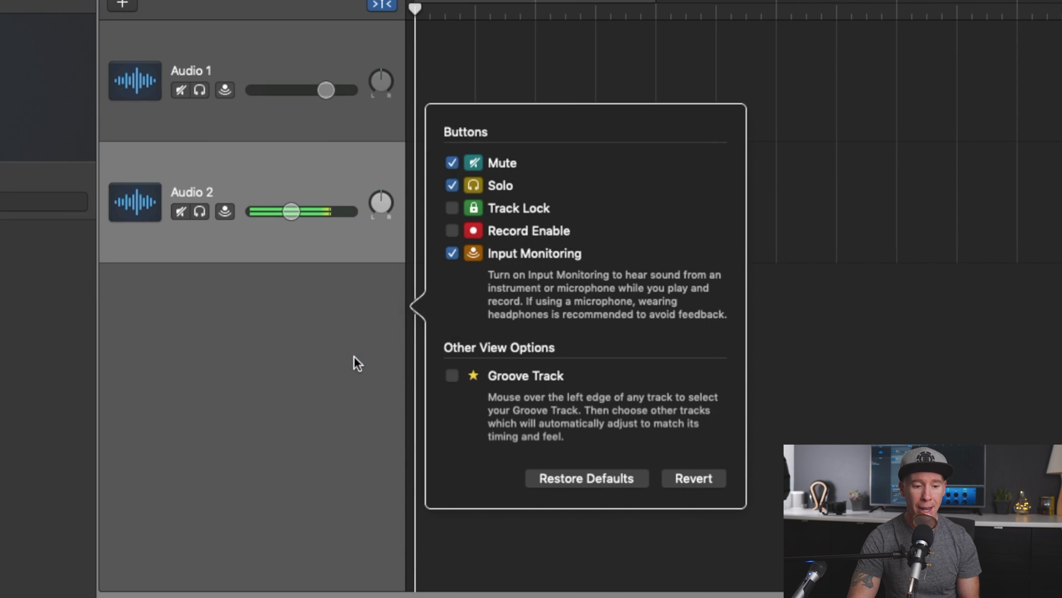
click(457, 231)
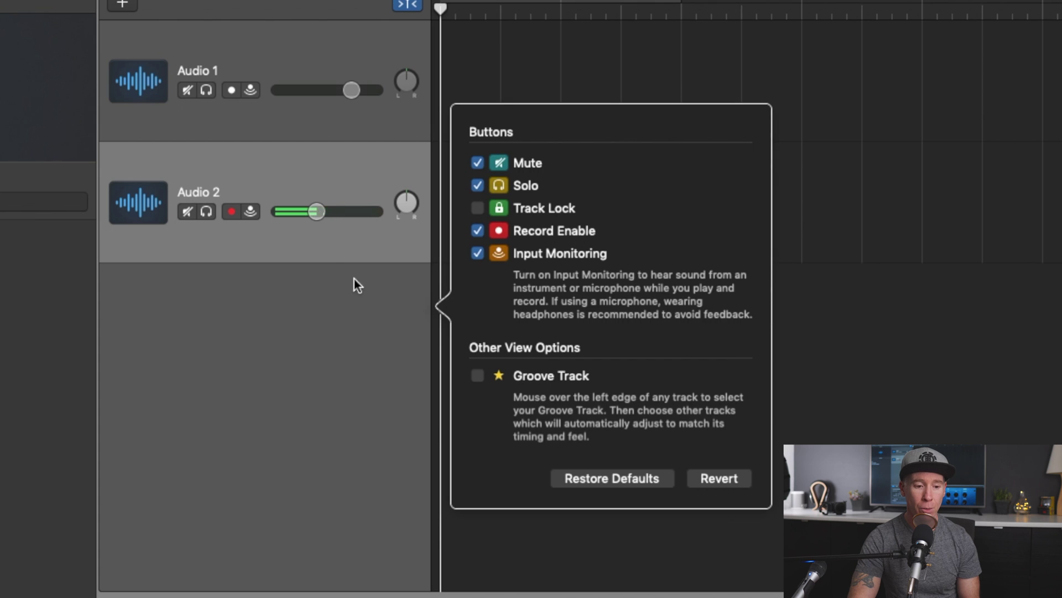
click(330, 255)
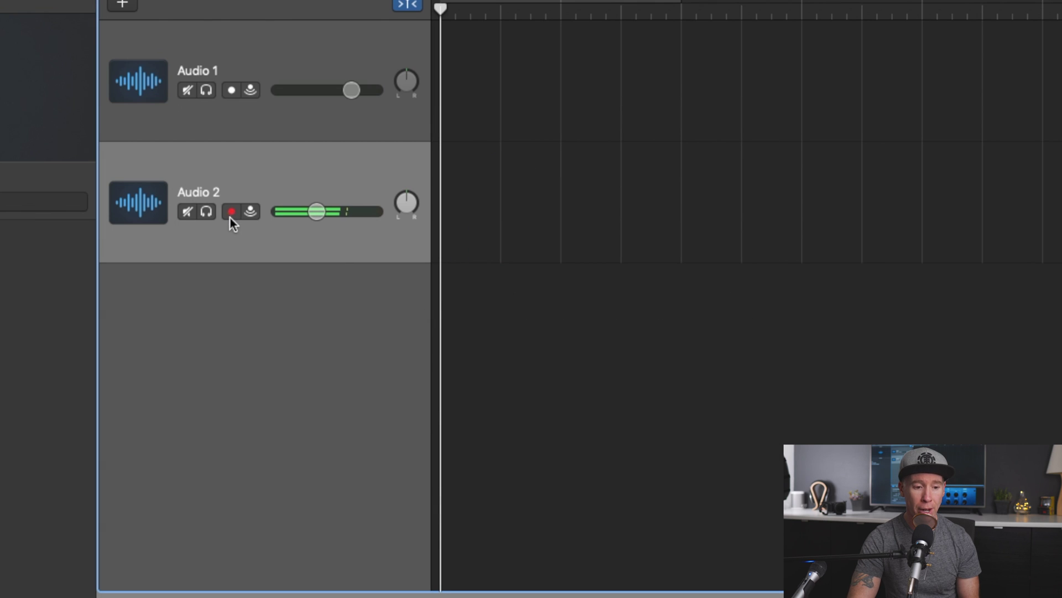
click(232, 91)
click(230, 213)
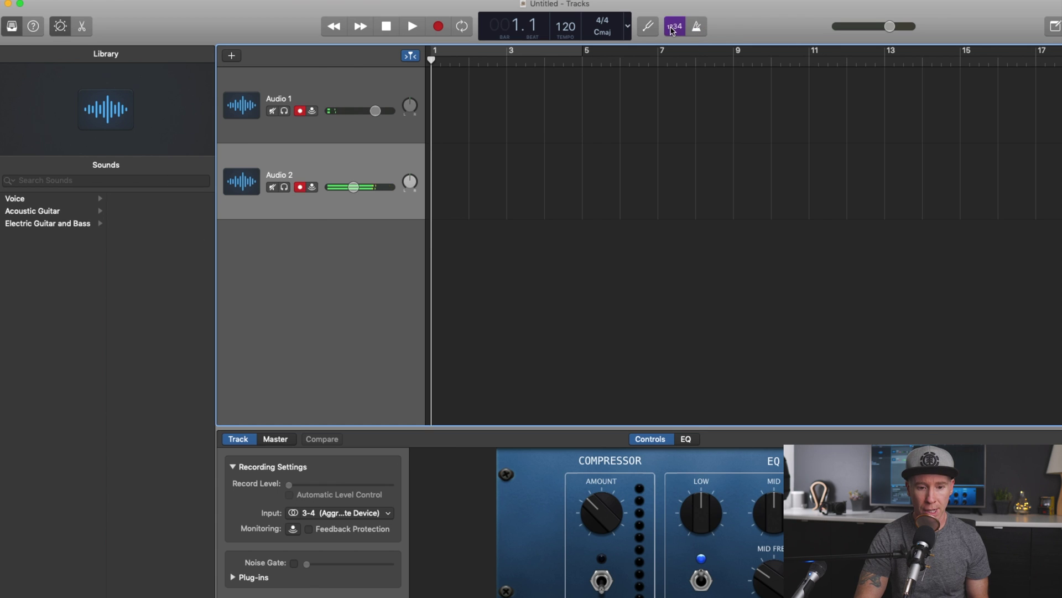
Record both microphones simultaneously onto Audio 1 and Audio 2.
click(440, 29)
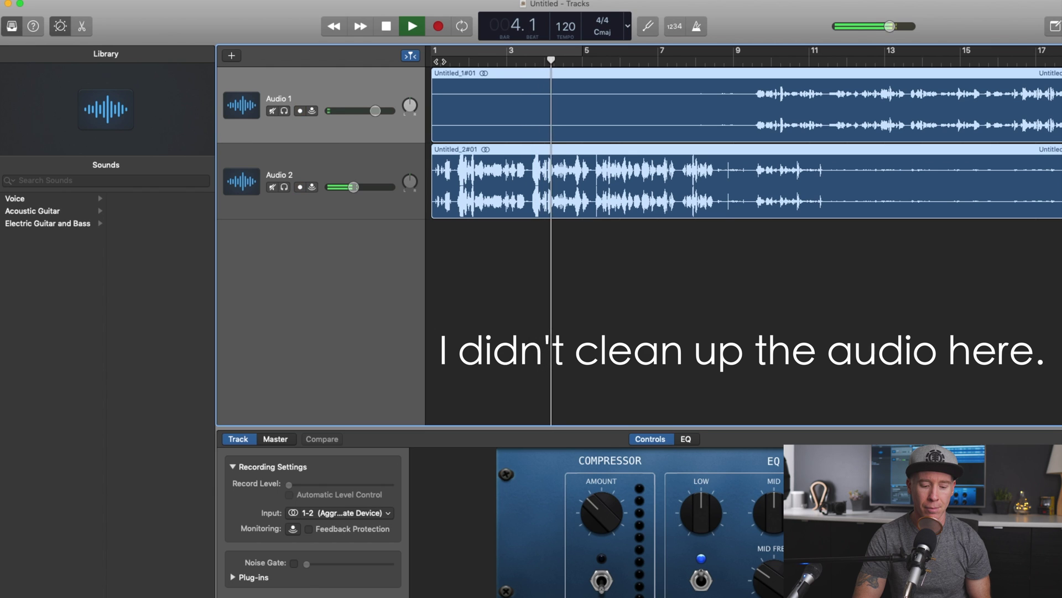
Stop, restart playback from bar 9, and select the Audio 1 region.
key(space)
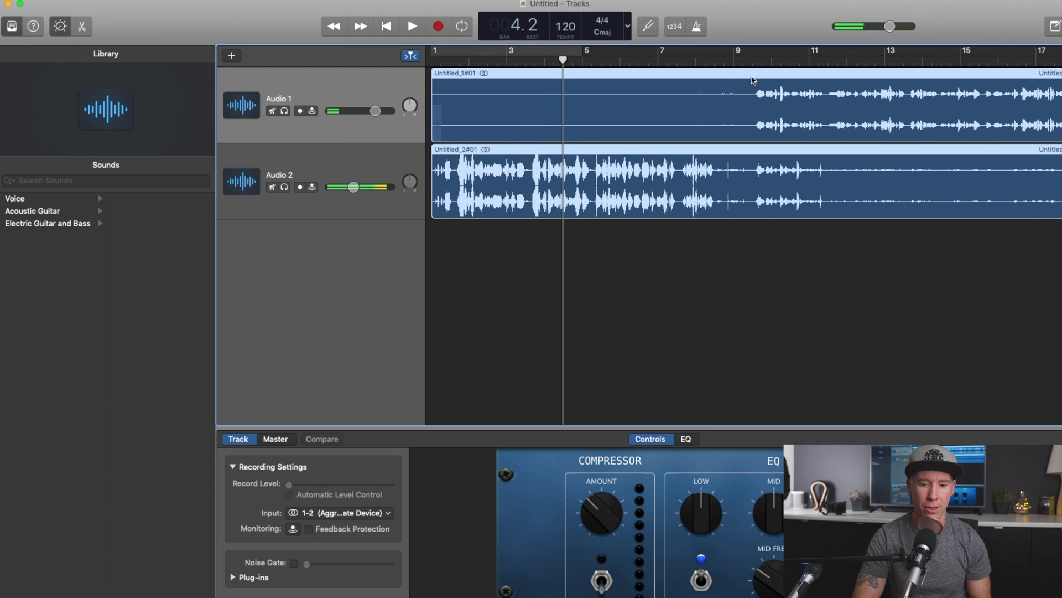
click(748, 61)
key(space)
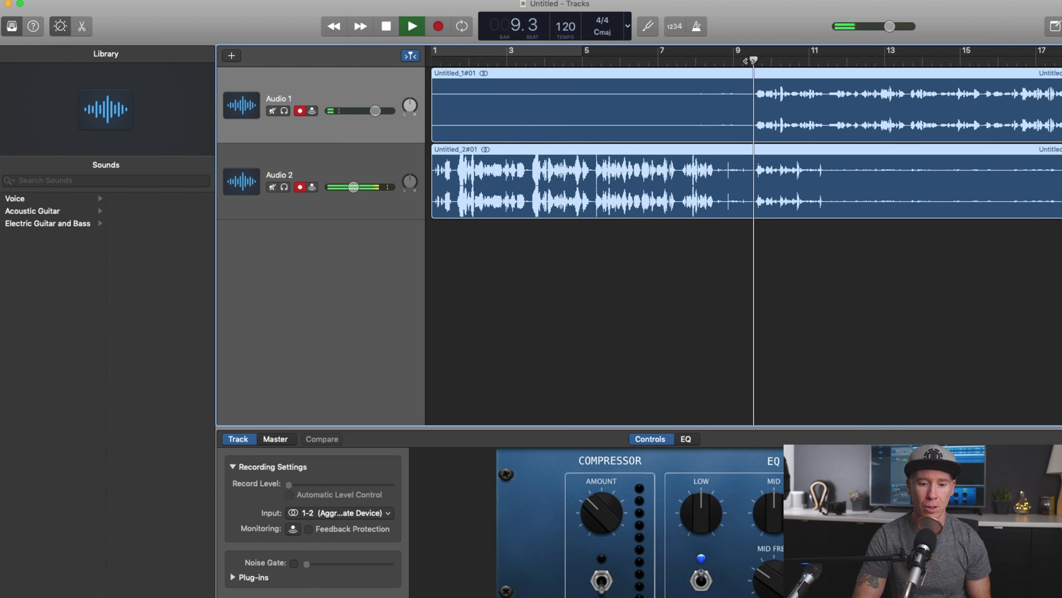
scroll(750, 61, right, 1)
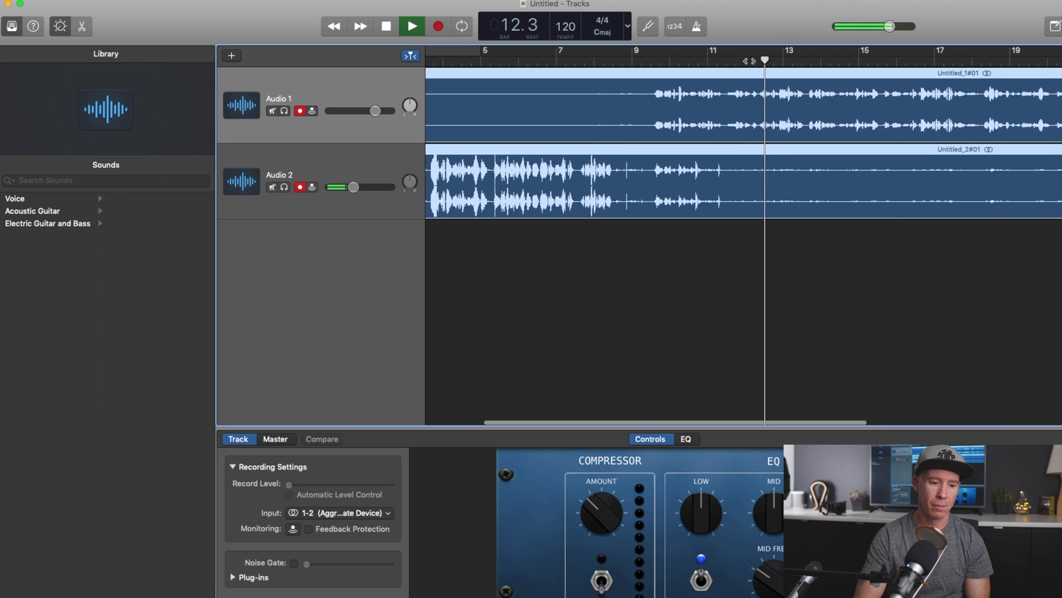
click(354, 83)
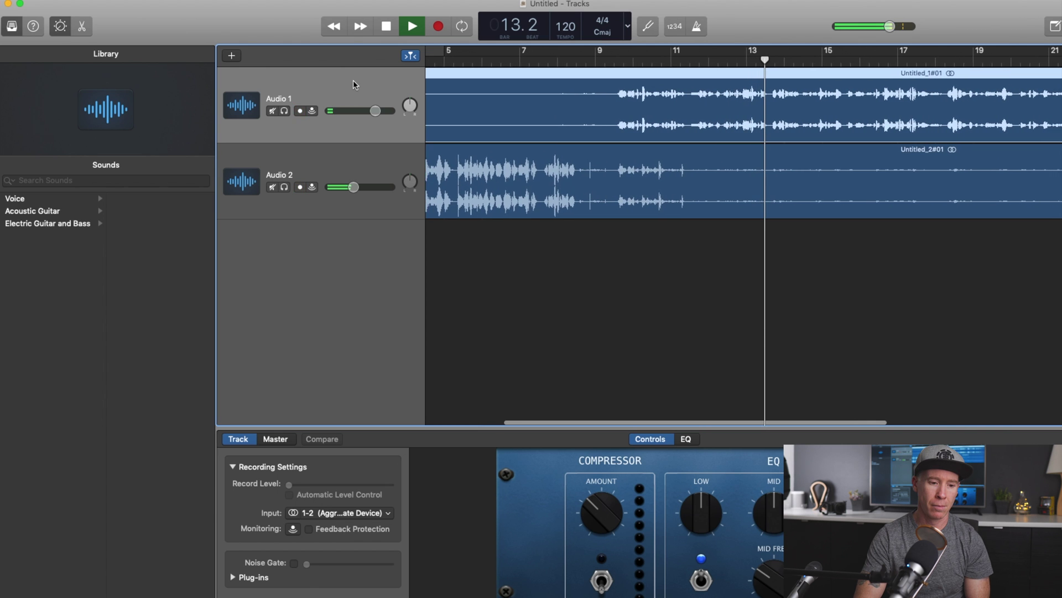